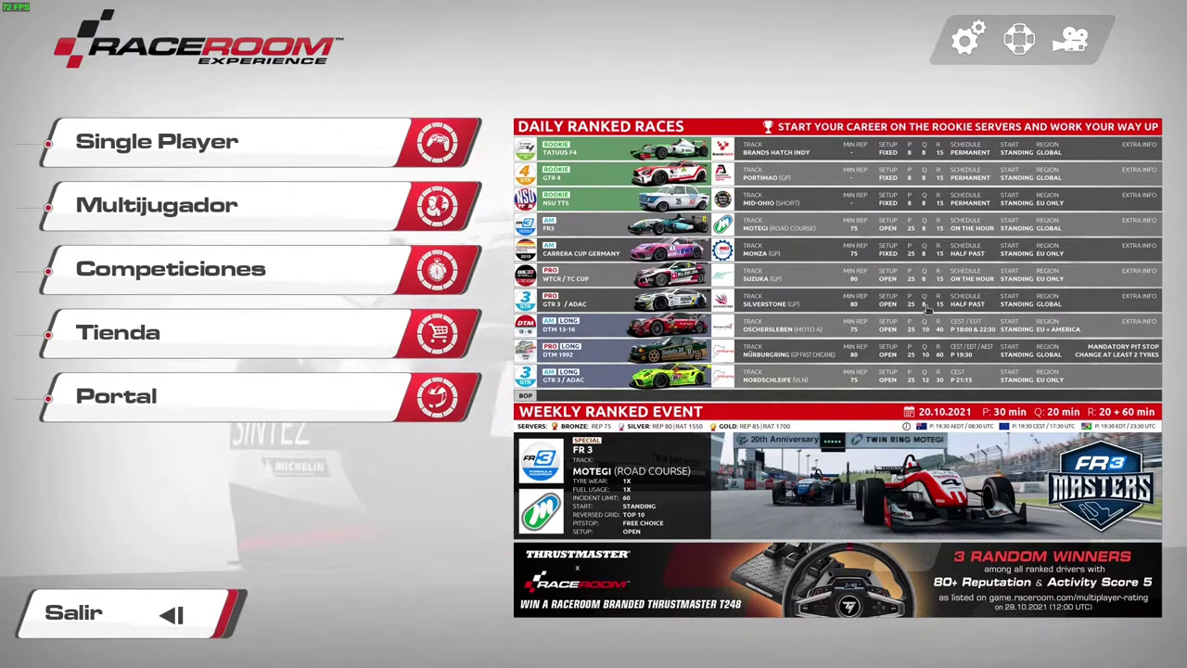
- Open the advanced video settings and check the available options for the driver animation (Animación Conductor)
click(968, 47)
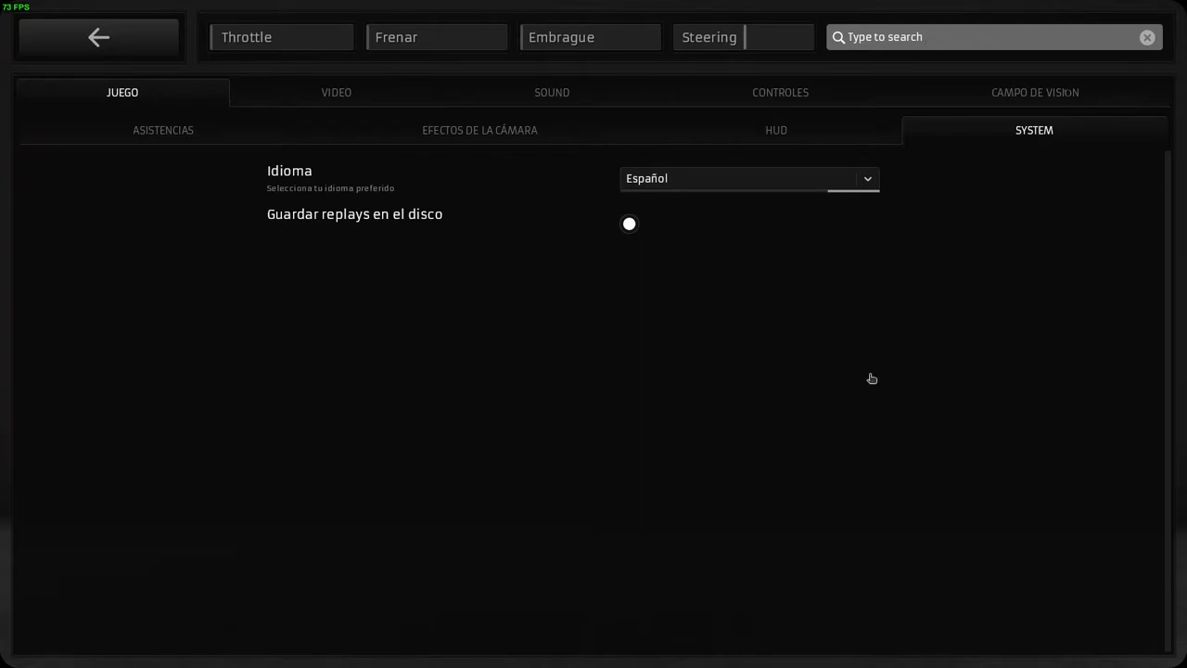
click(340, 94)
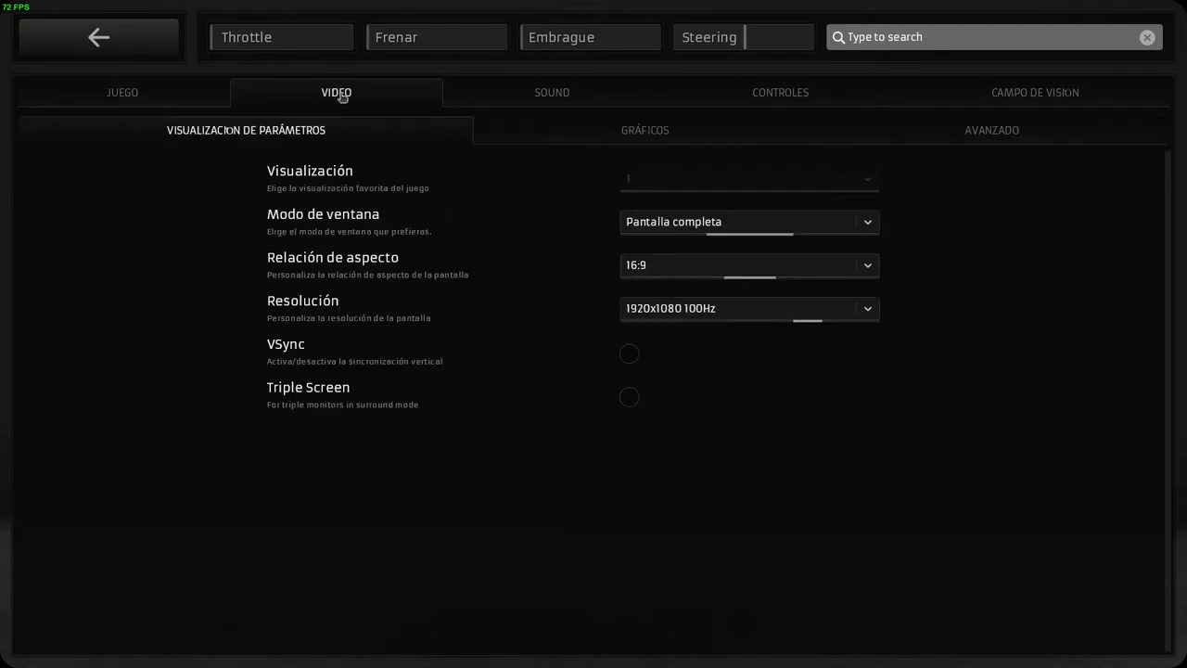
click(994, 132)
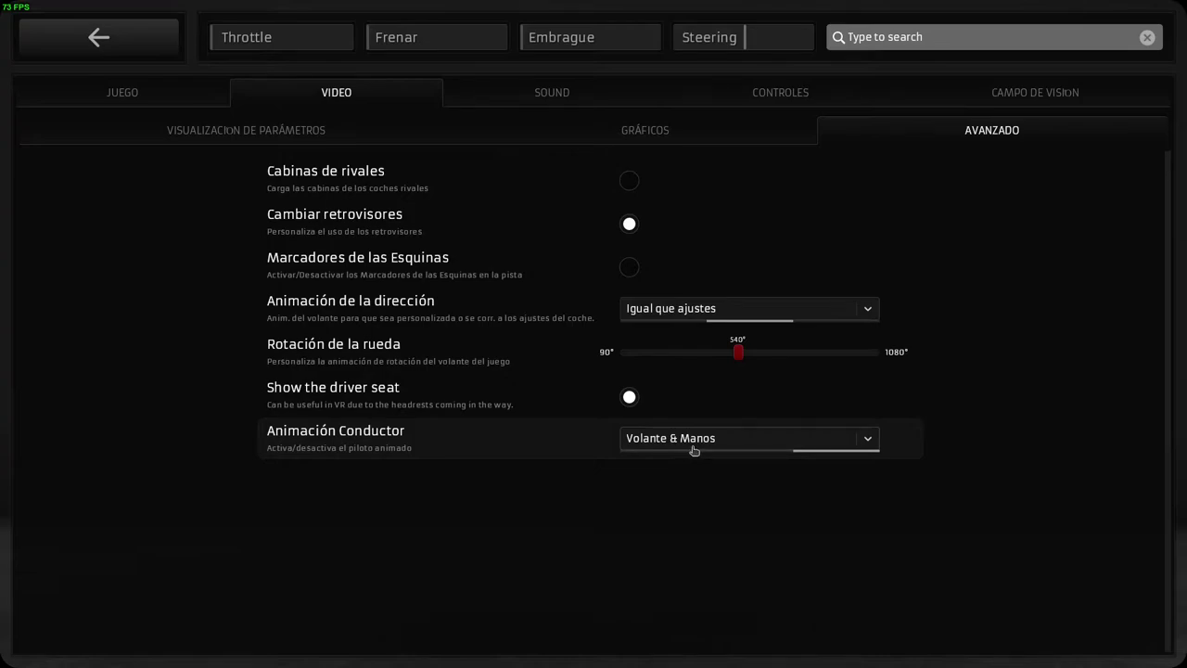
click(870, 442)
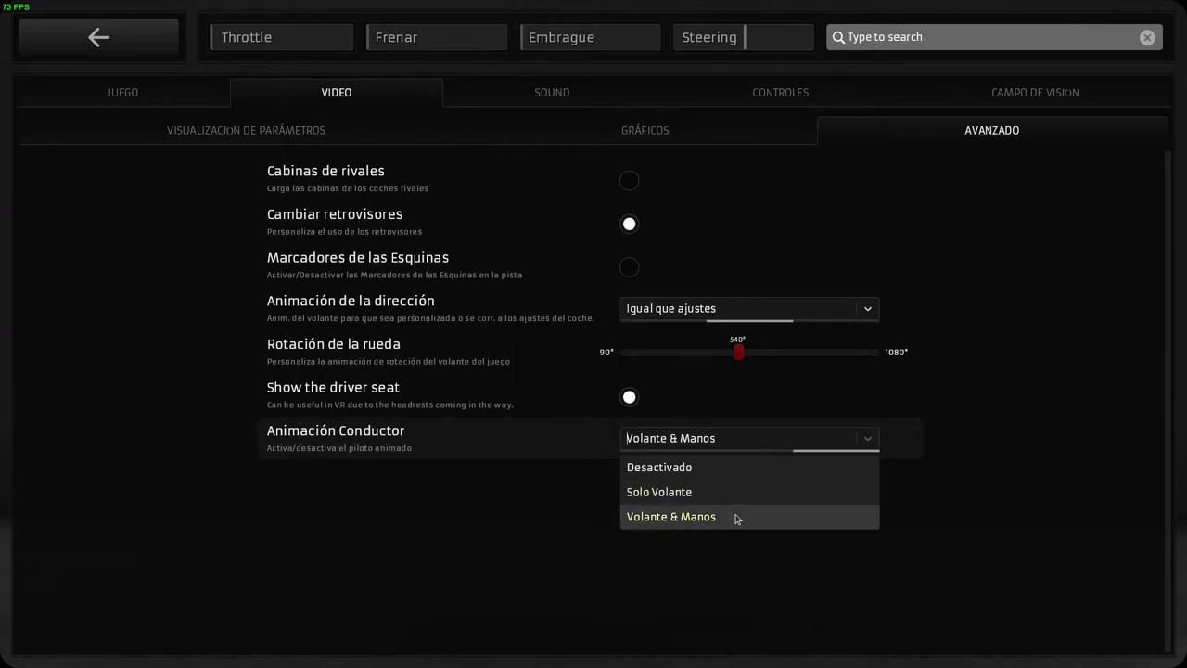
click(955, 509)
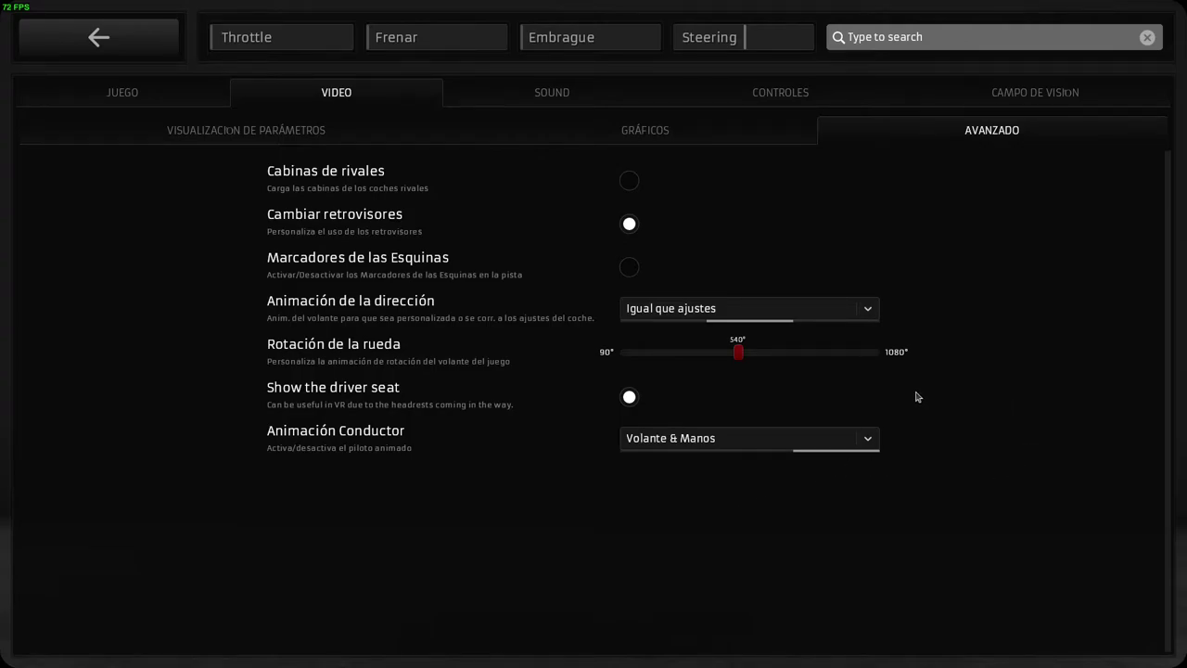
- Review the control sets and the key bindings for driving, pit stops, game, cameras, VR and triple screen
click(784, 98)
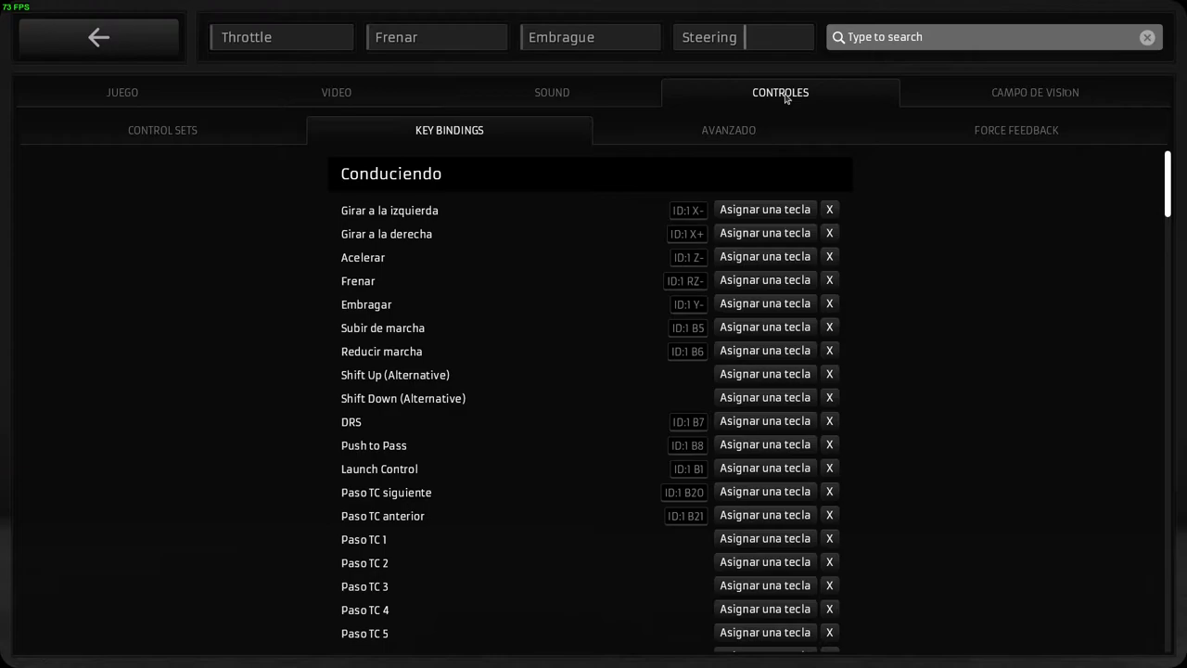
click(142, 142)
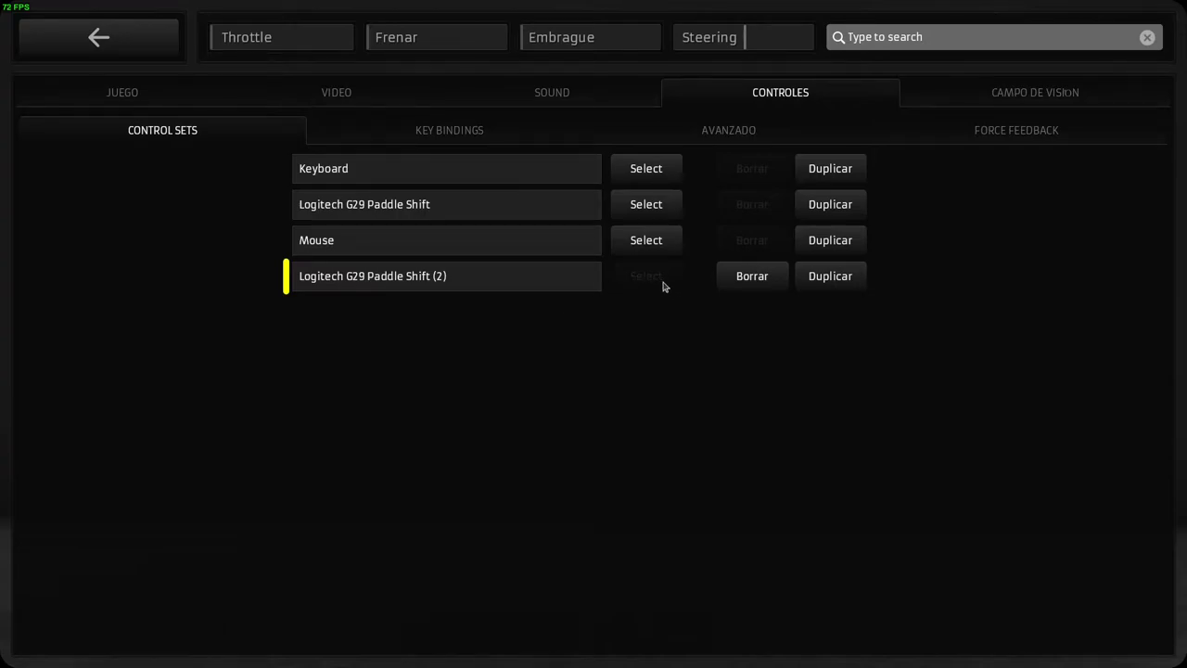
click(479, 139)
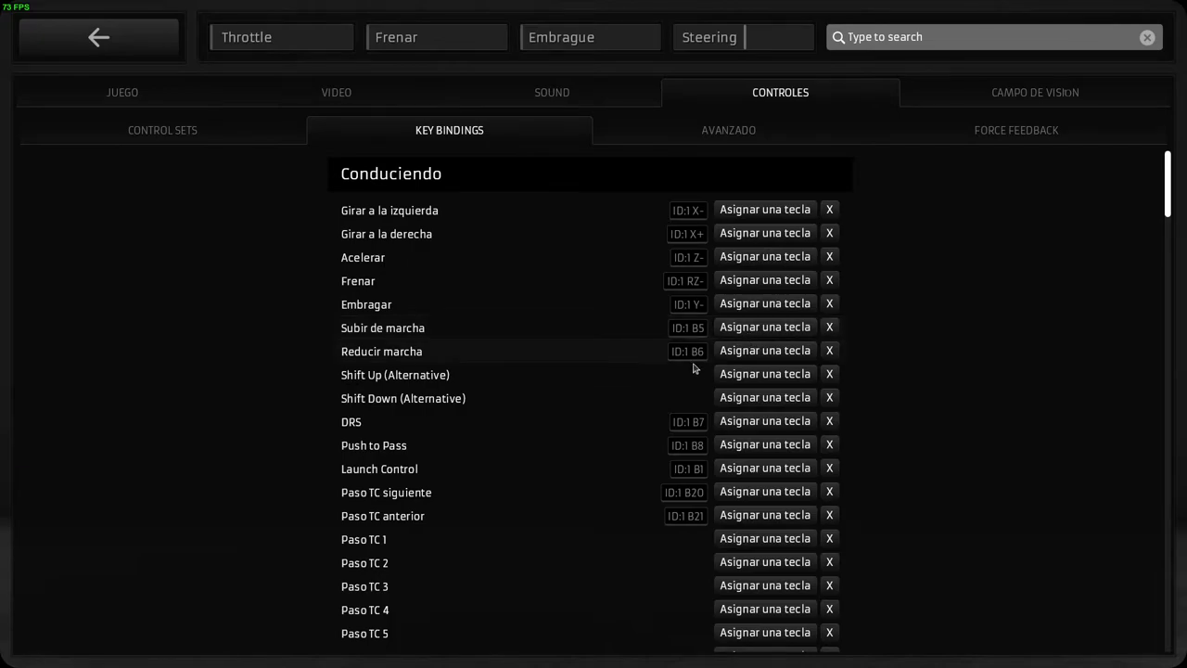
scroll(610, 419, down, 3)
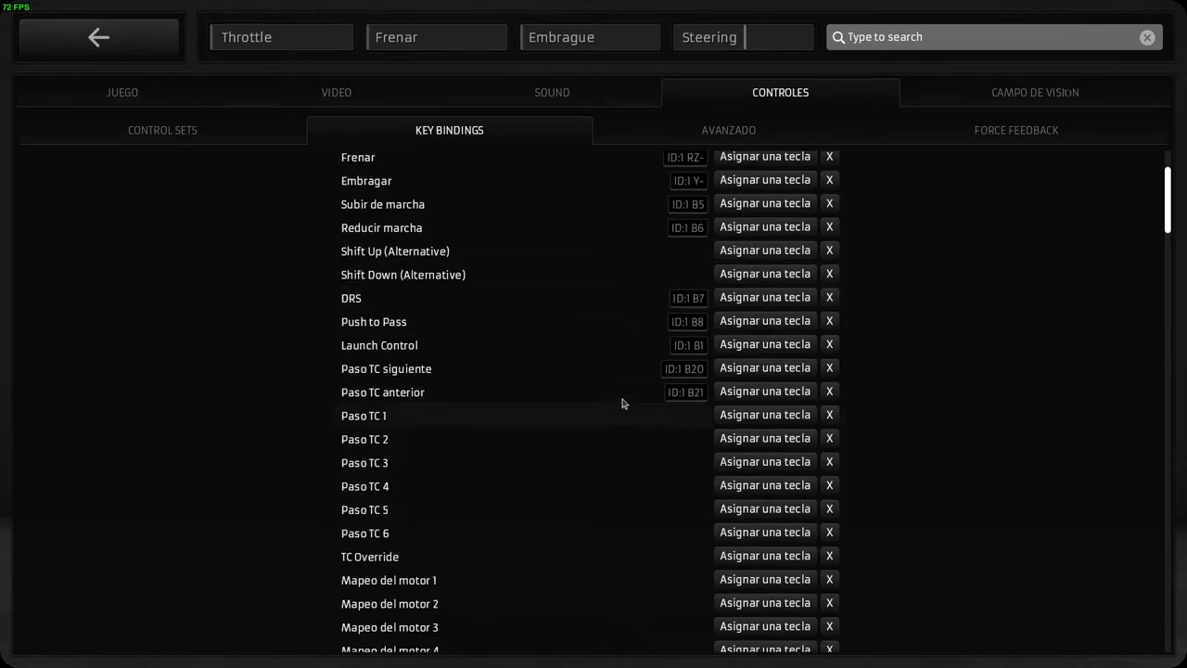
scroll(610, 404, down, 4)
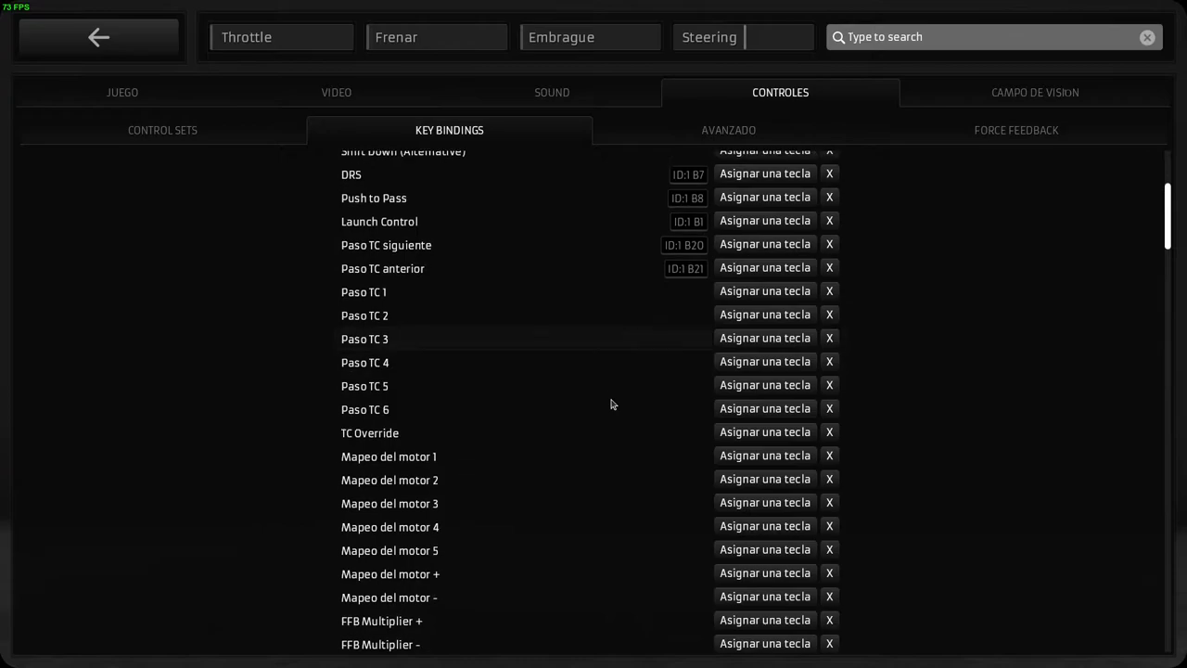
scroll(678, 362, down, 1)
scroll(682, 390, down, 4)
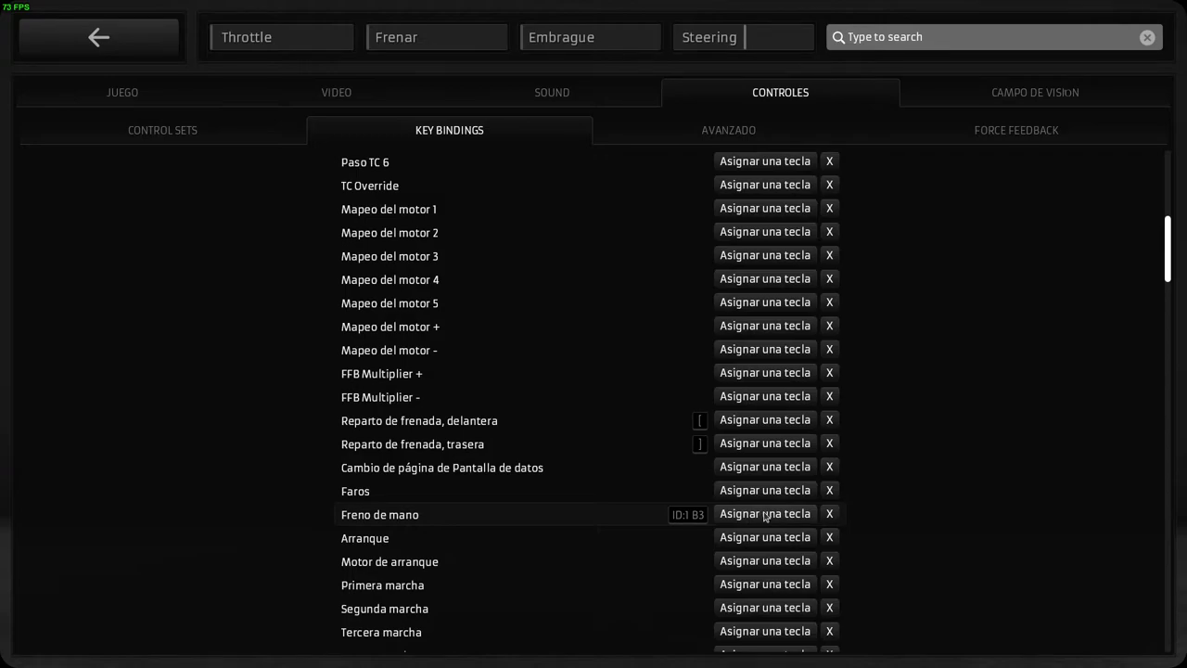
scroll(732, 508, down, 8)
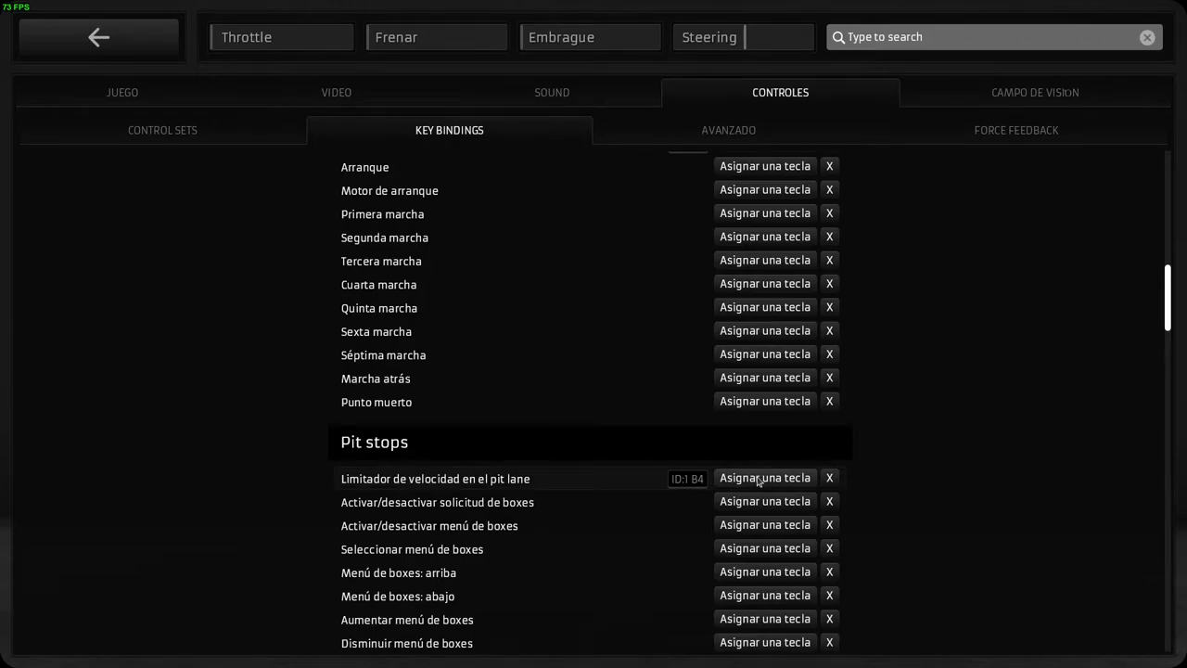
scroll(757, 480, down, 4)
scroll(749, 500, down, 3)
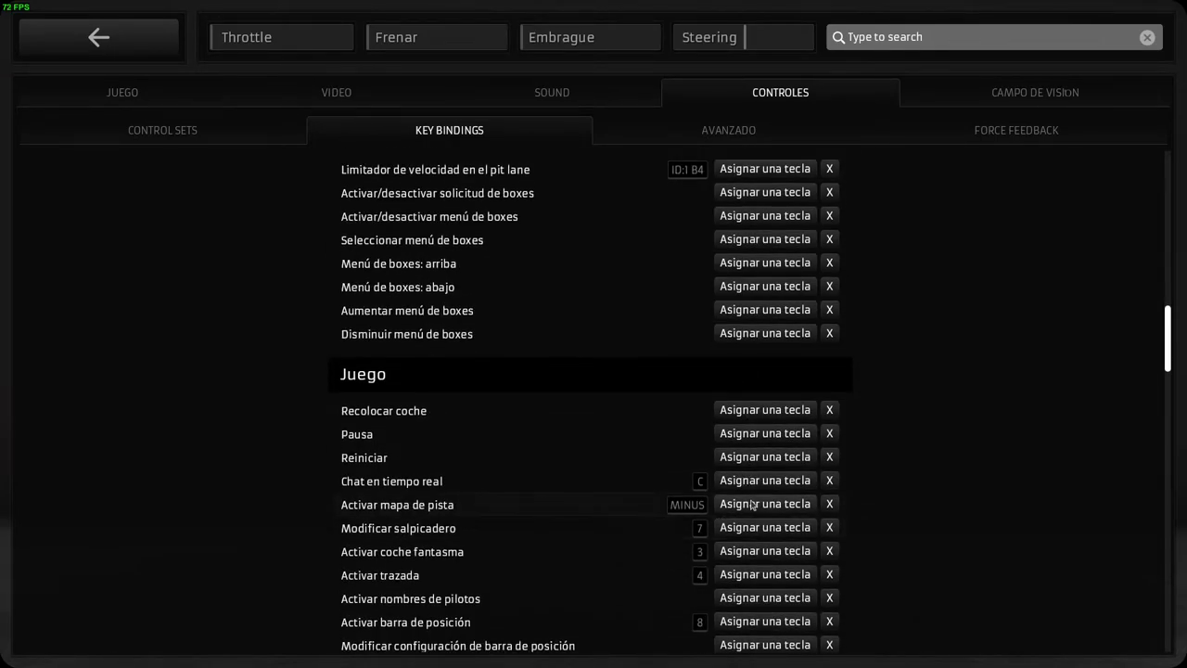
scroll(751, 510, down, 15)
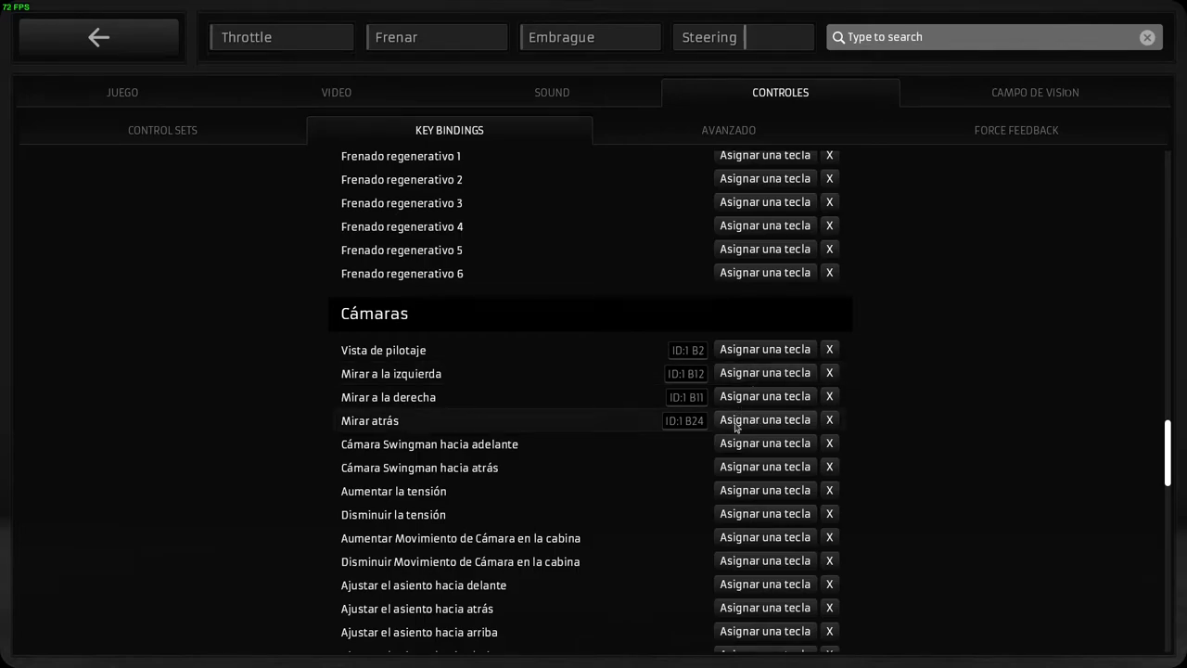
scroll(745, 419, down, 10)
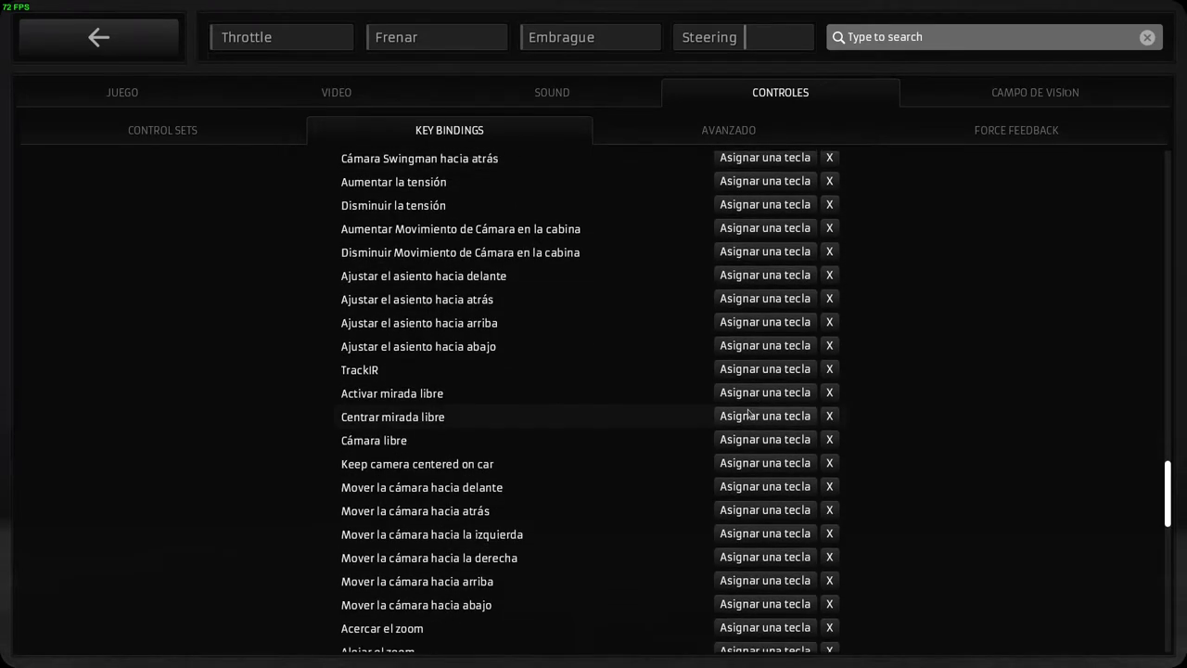
scroll(749, 412, down, 5)
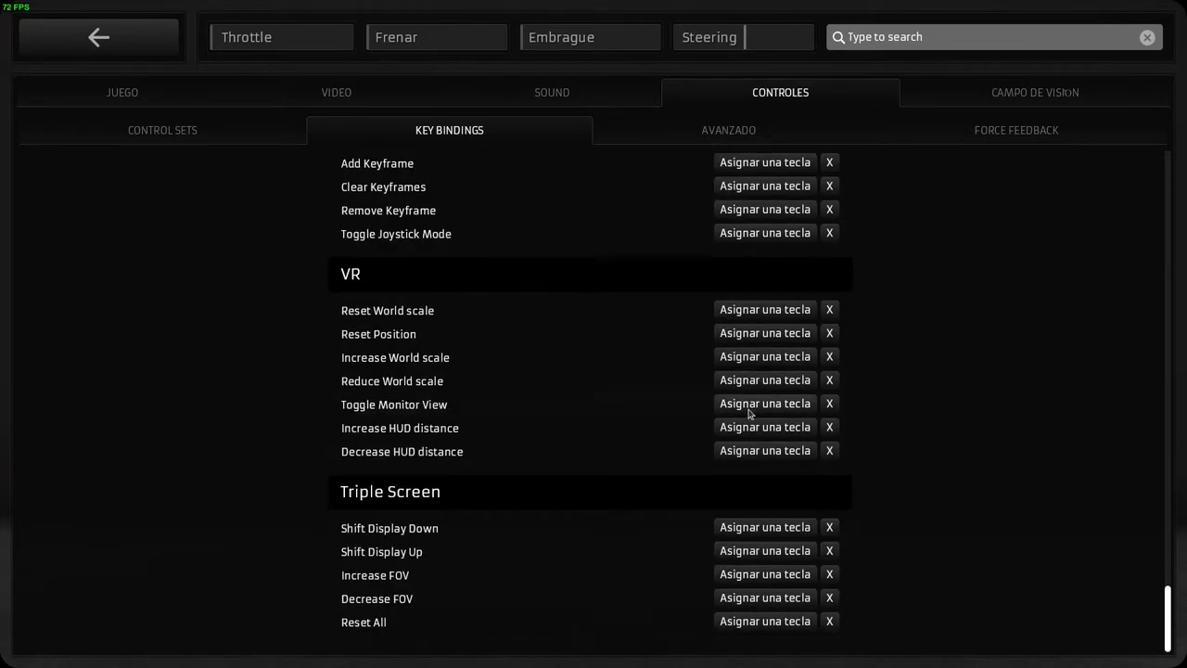
scroll(750, 413, up, 12)
scroll(750, 417, up, 20)
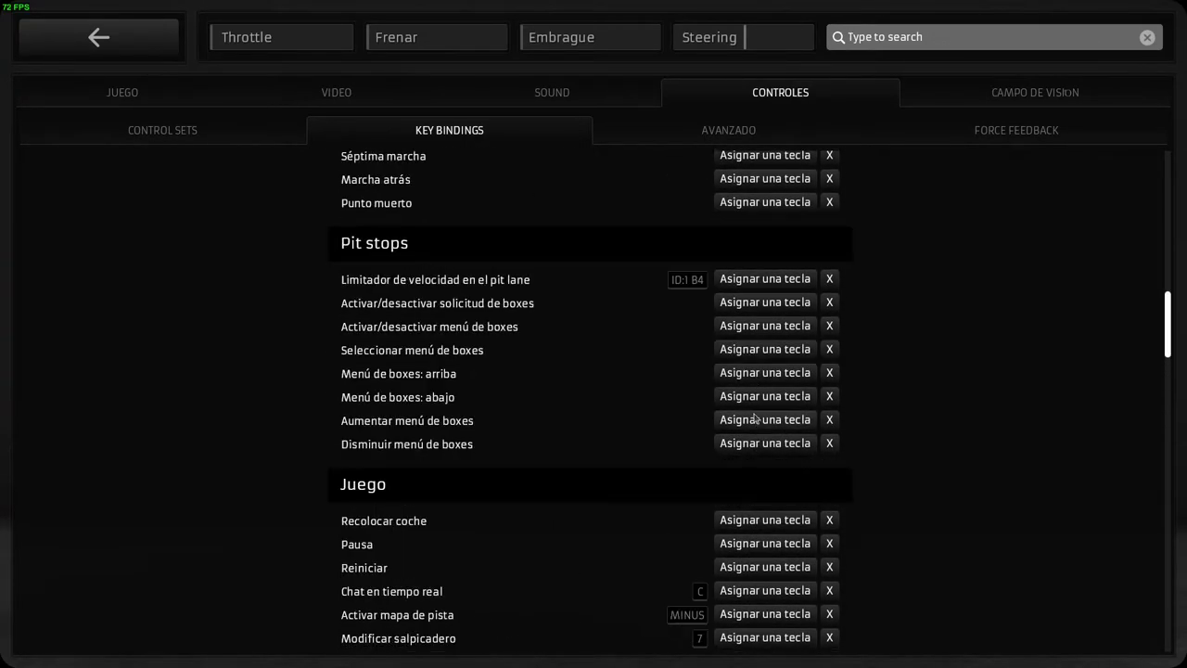
scroll(758, 420, up, 1)
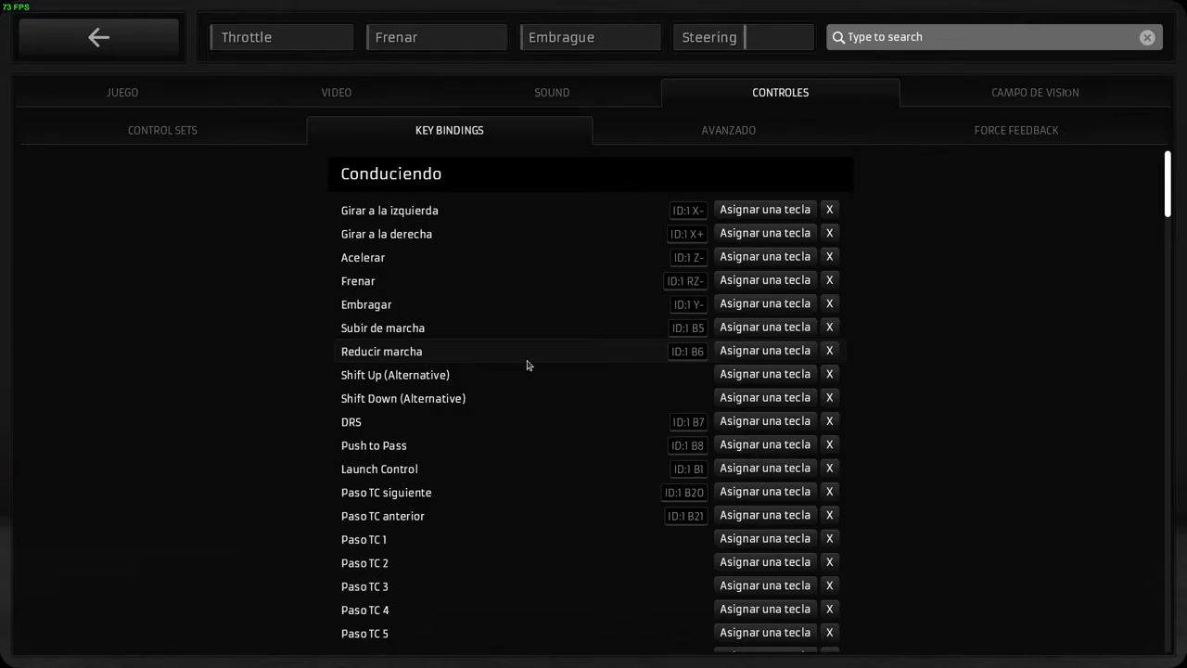
- Examine the advanced control settings for shifting, steering, pedal dead zones, sensitivities and release rates
click(735, 135)
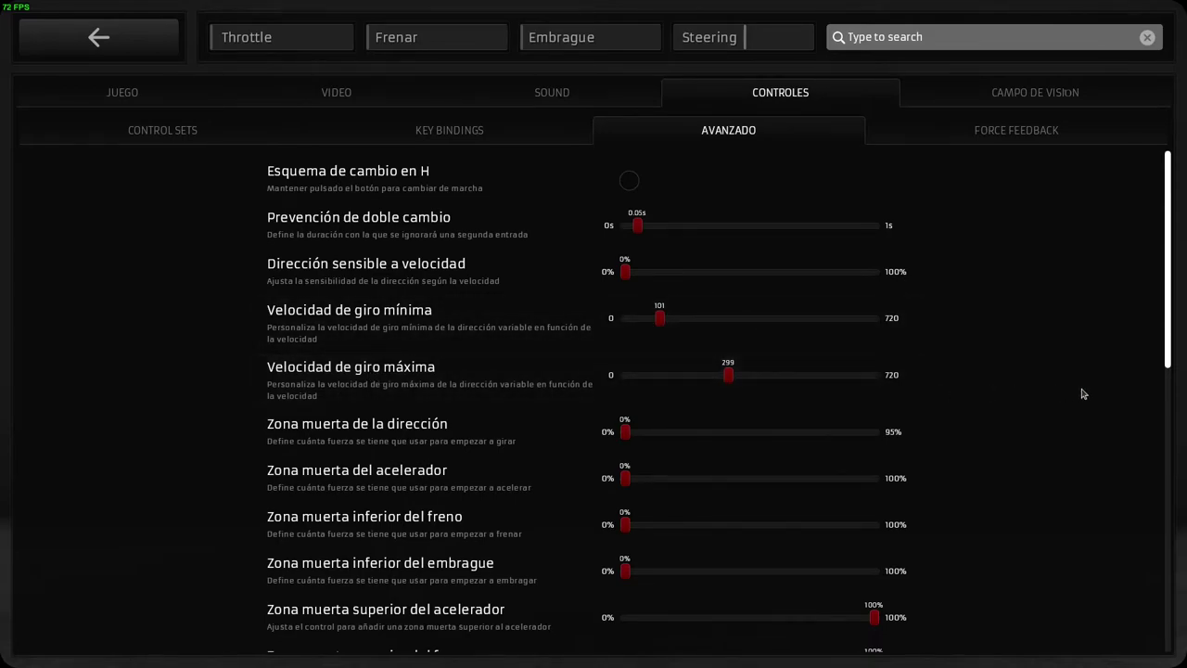
scroll(1031, 433, down, 1)
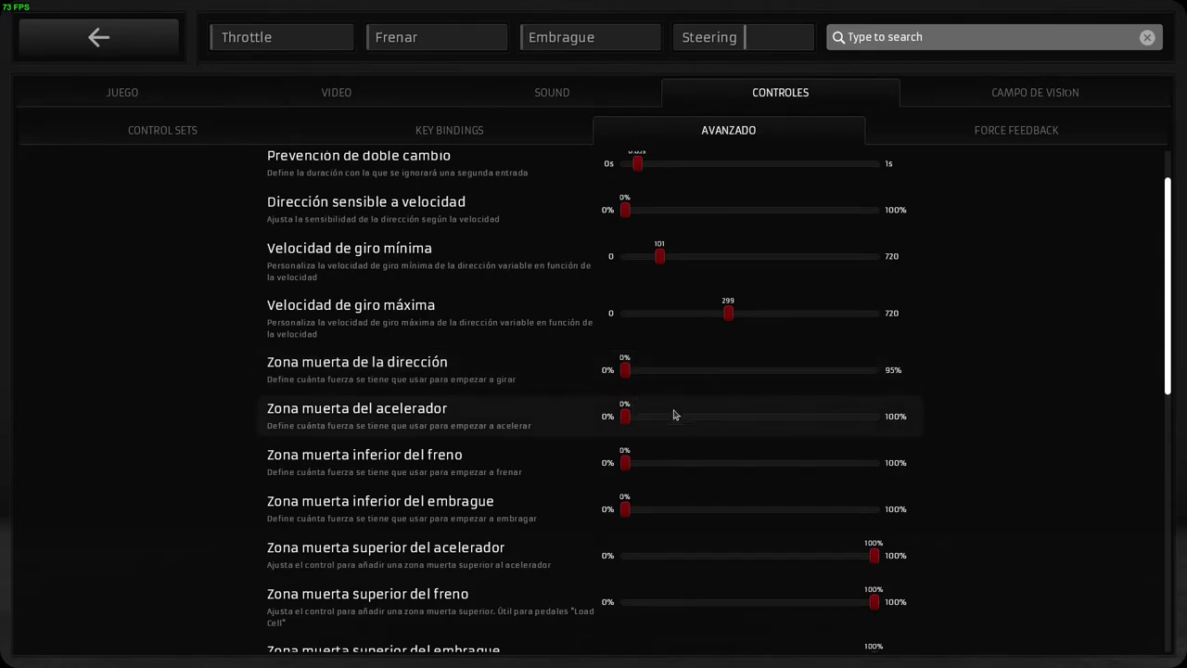
scroll(1067, 472, down, 1)
scroll(1067, 472, down, 4)
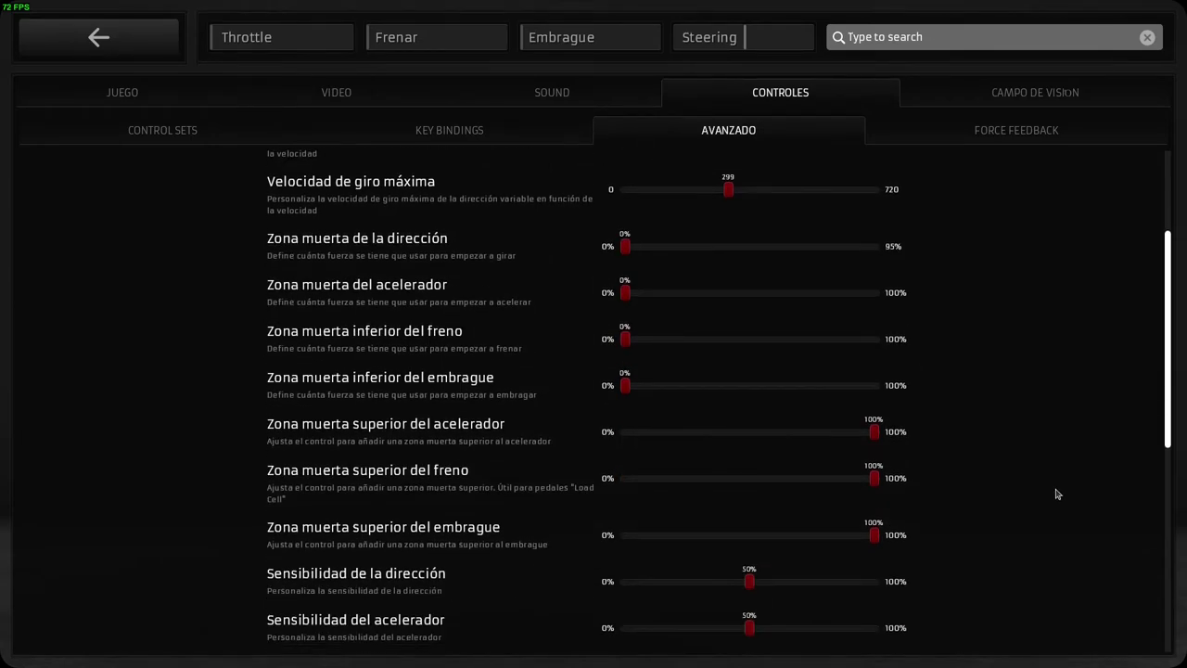
scroll(1145, 492, down, 1)
scroll(1145, 492, down, 7)
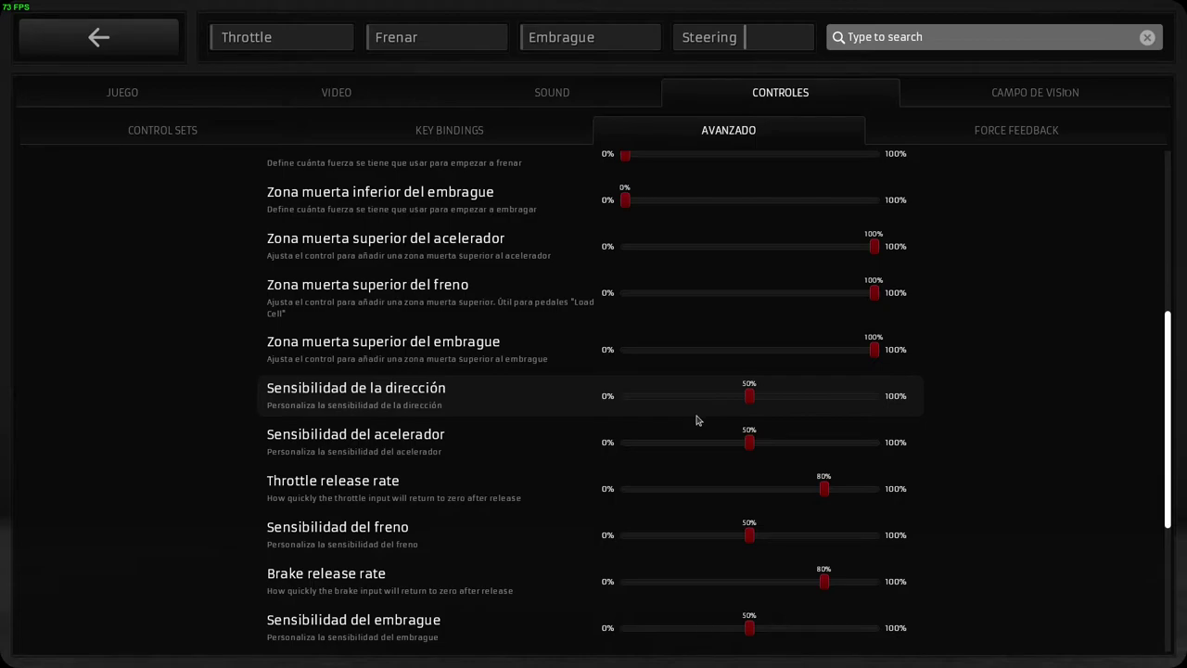
- Set the FFB Strength to 80% in the force feedback settings
click(1016, 132)
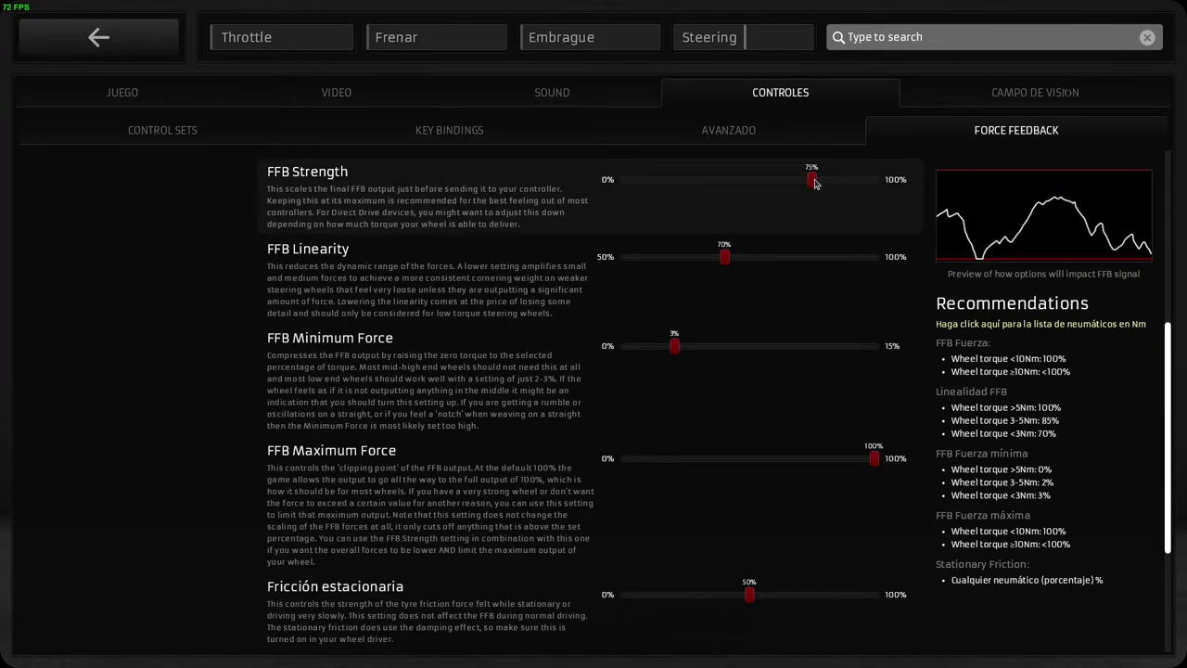
mouse_move(814, 182)
mouse_down()
mouse_move(716, 181)
mouse_move(824, 190)
mouse_up()
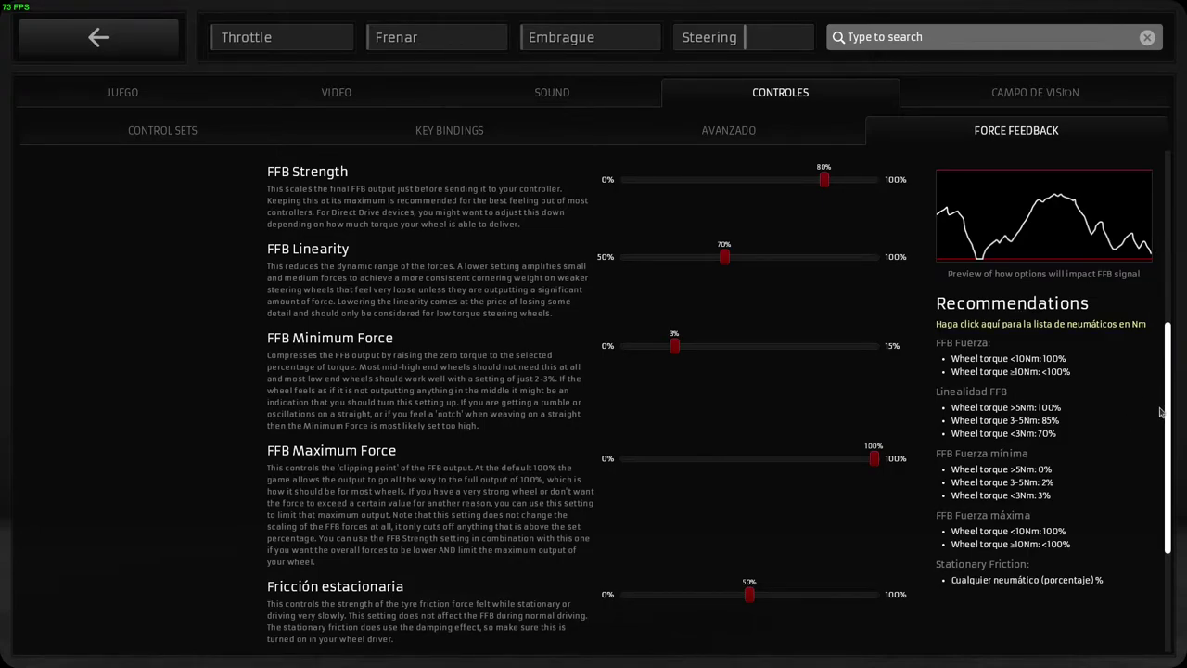
drag(1169, 404, 1160, 543)
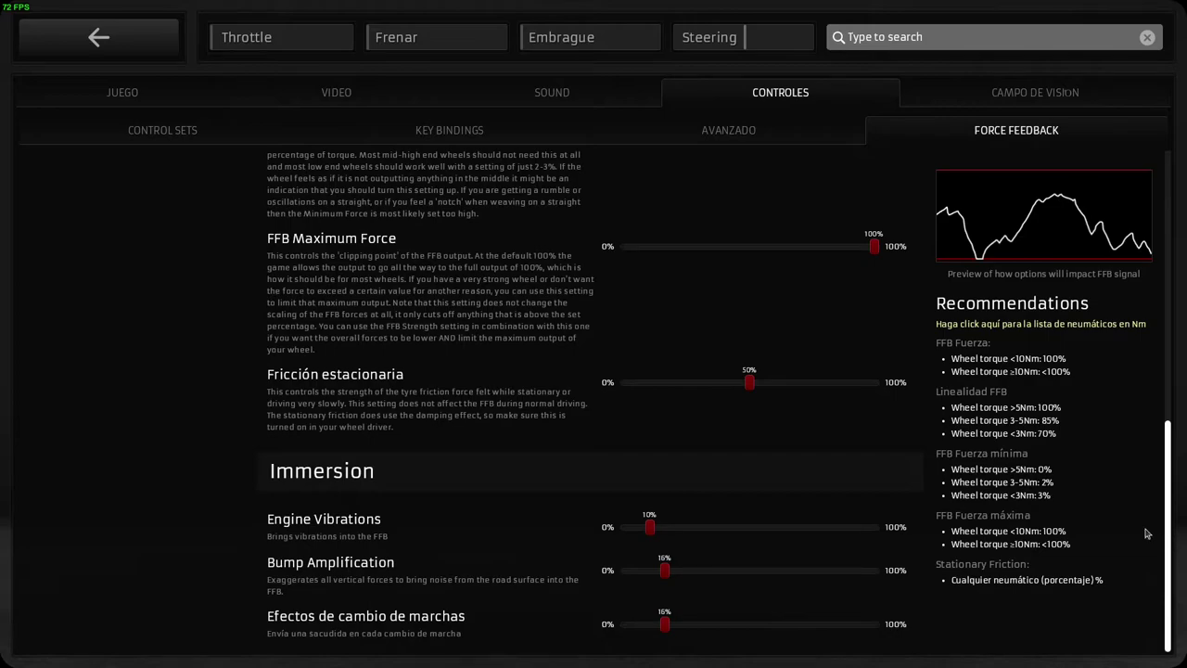